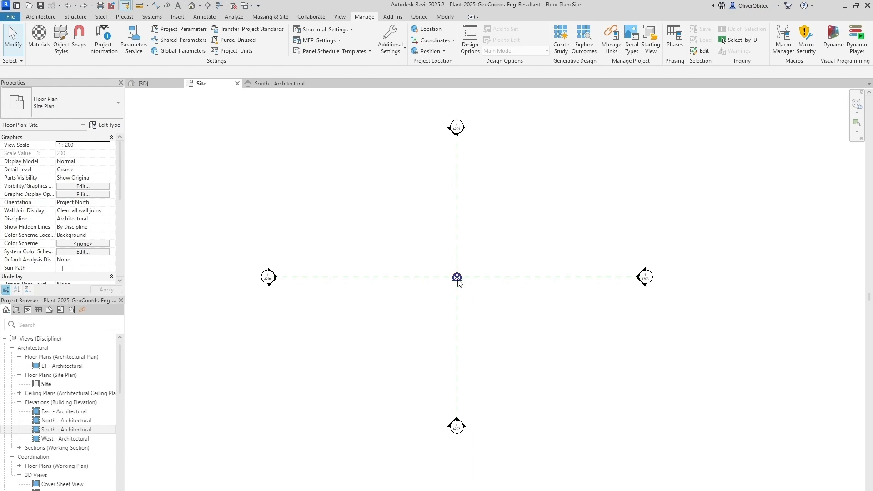
- Move the project base point southwest of the plan centre, to about N/S -12598, E/W -22540, and the survey point southeast of it
{"action": "left_click_drag", "start_coordinate": [459, 281], "coordinate": [338, 348]}
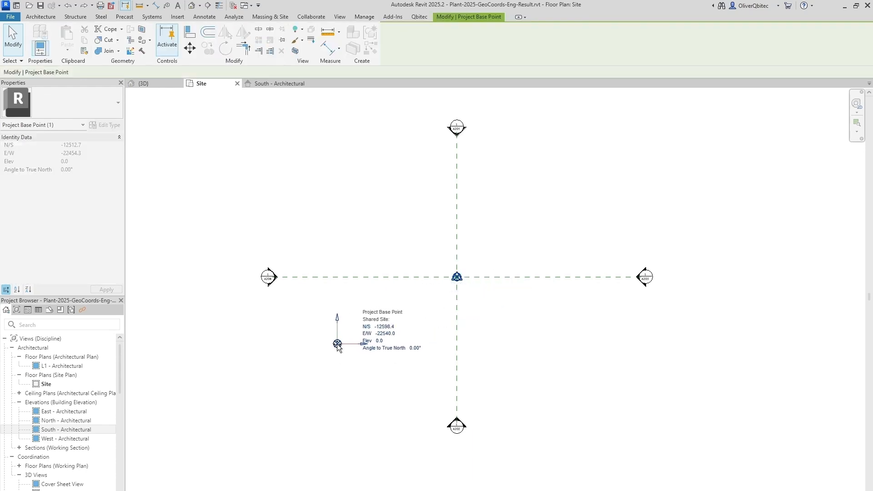
{"action": "left_click", "coordinate": [458, 282]}
{"action": "left_click_drag", "start_coordinate": [458, 282], "coordinate": [544, 326]}
{"action": "left_click", "coordinate": [523, 328]}
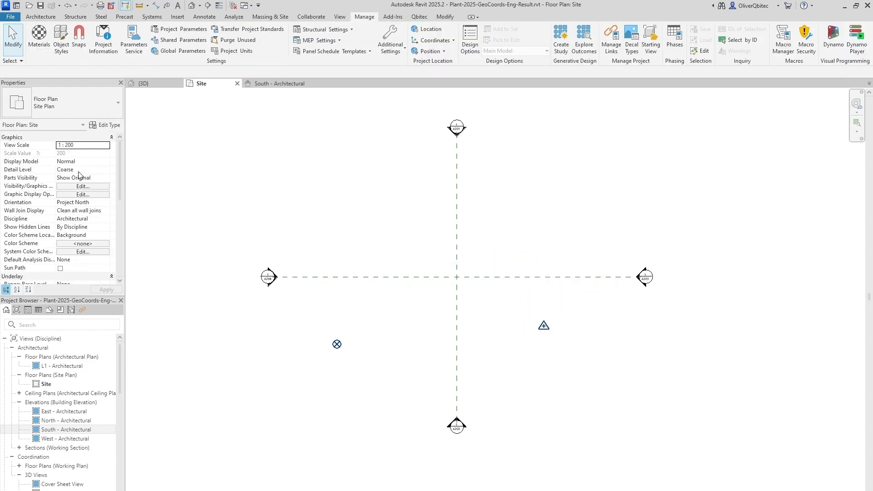
- Turn on the Internal Origin subcategory of Site in the Site floor plan's visibility/graphic overrides
{"action": "left_click", "coordinate": [82, 186]}
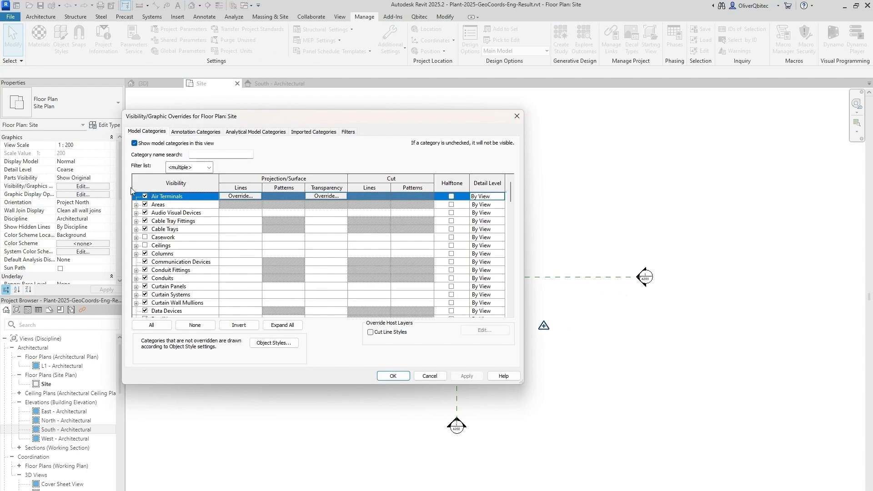
{"action": "left_click", "coordinate": [215, 155]}
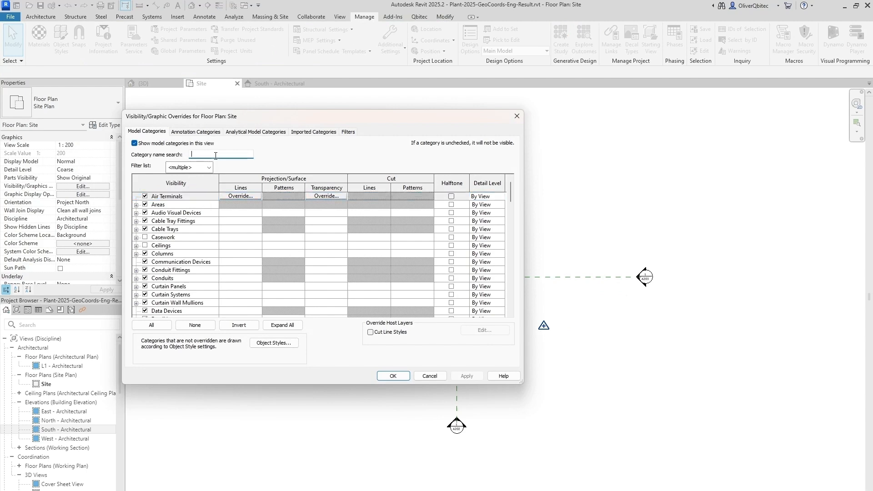
{"action": "type", "text": "site"}
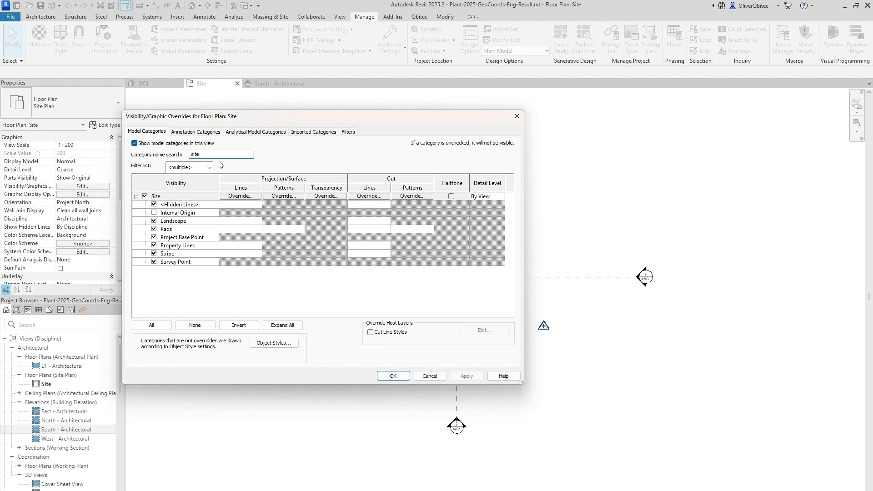
{"action": "left_click", "coordinate": [155, 213]}
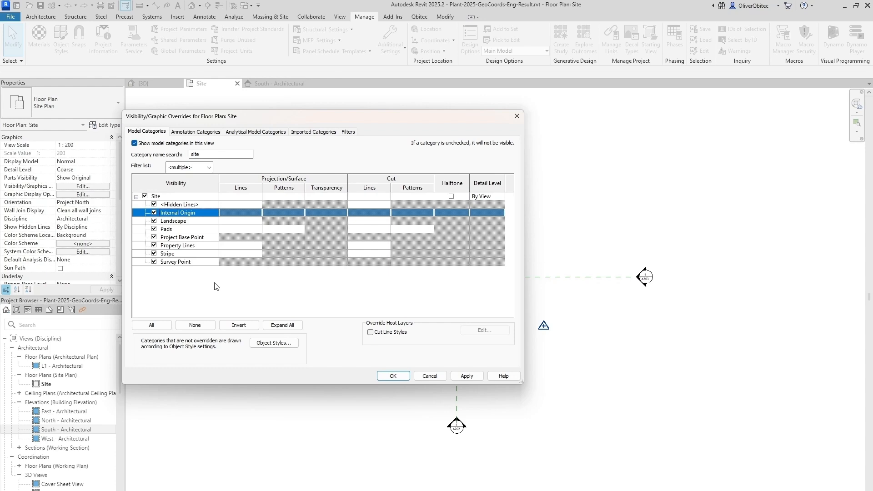
{"action": "left_click", "coordinate": [394, 377]}
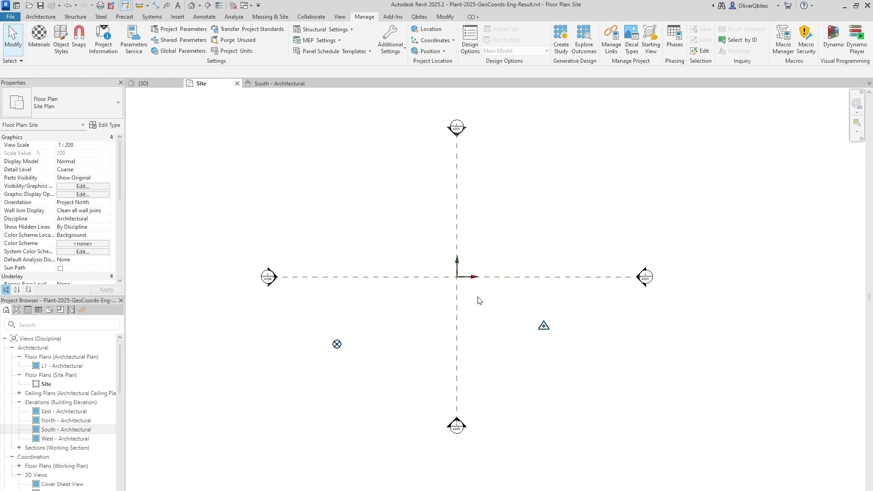
- Open the shared coordinates specification for the survey point
{"action": "left_click", "coordinate": [544, 325]}
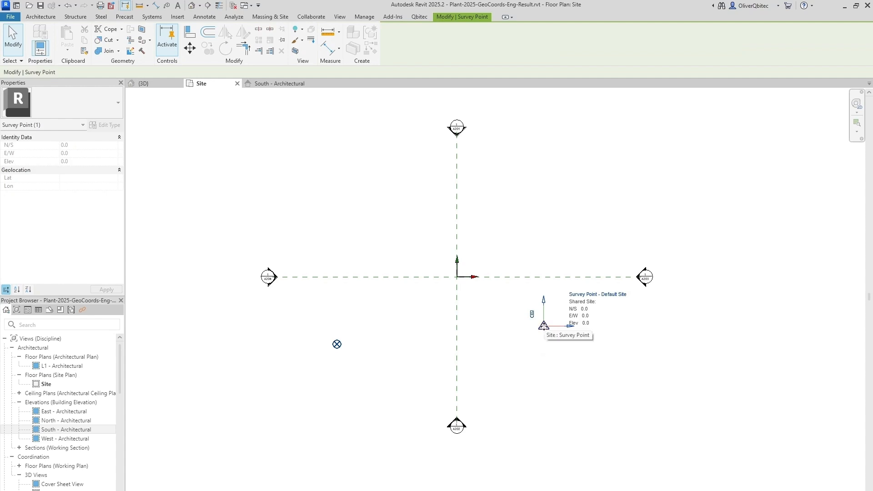
{"action": "key", "text": "Escape"}
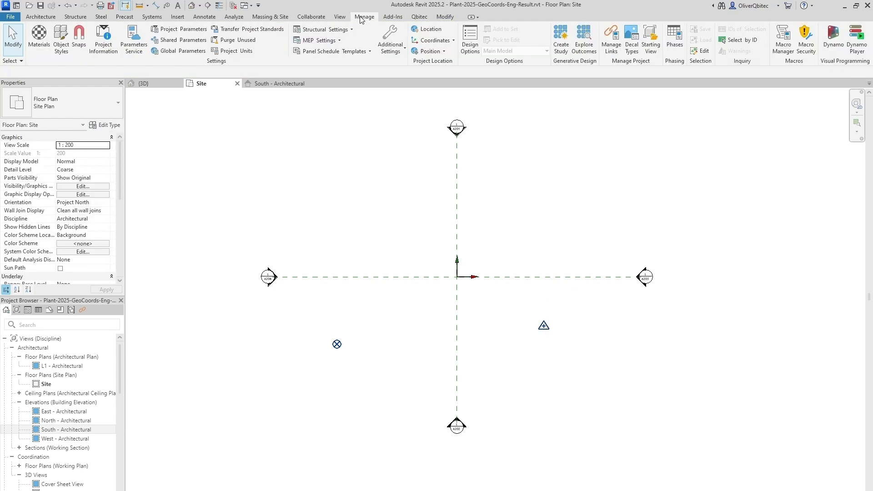
{"action": "left_click", "coordinate": [430, 51]}
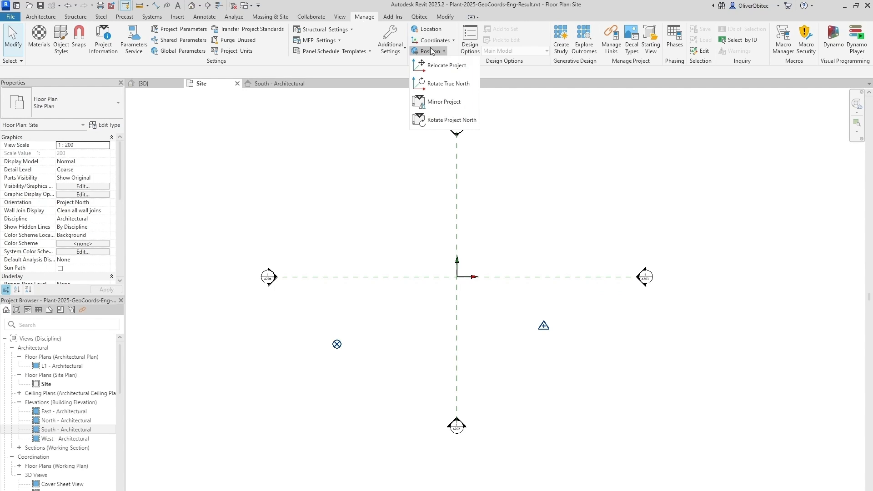
{"action": "left_click", "coordinate": [434, 41]}
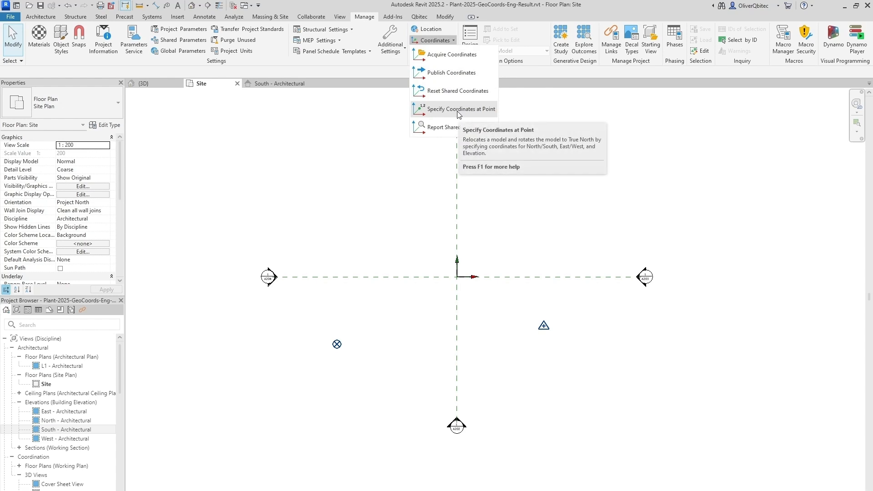
{"action": "left_click", "coordinate": [457, 127]}
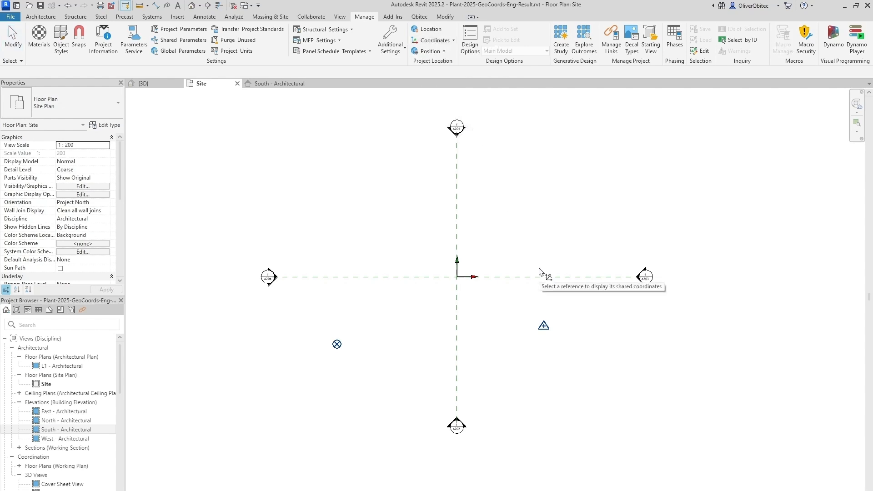
{"action": "left_click", "coordinate": [544, 327]}
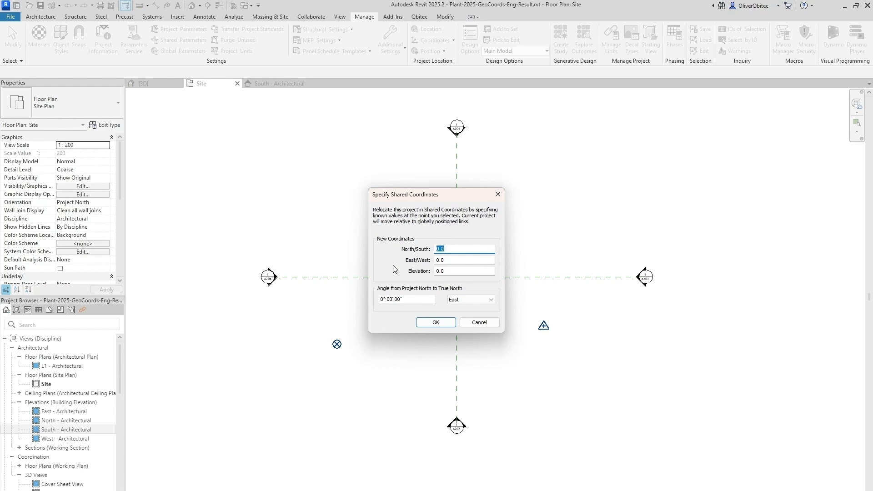
- Copy 434901,242 from oo.txt in Notepad++ into the North/South value of the new shared coordinates
{"action": "key", "text": "alt+Tab"}
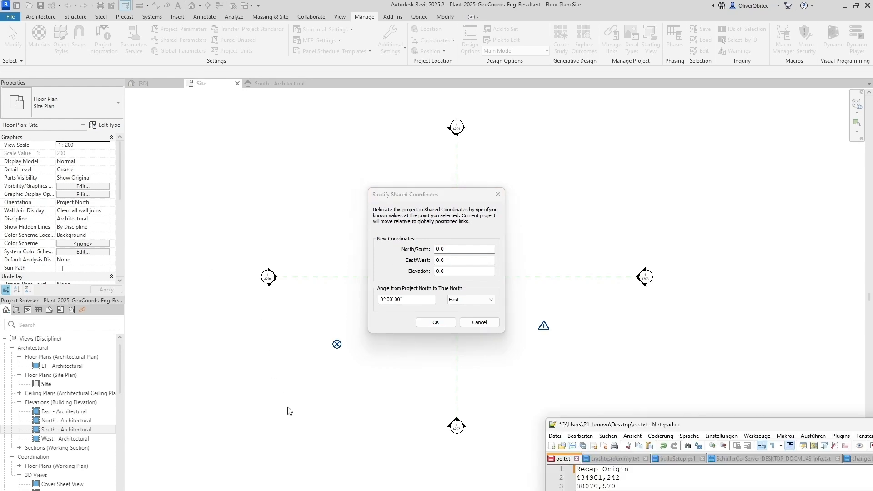
{"action": "left_click_drag", "start_coordinate": [638, 476], "coordinate": [575, 478]}
{"action": "key", "text": "ctrl+c"}
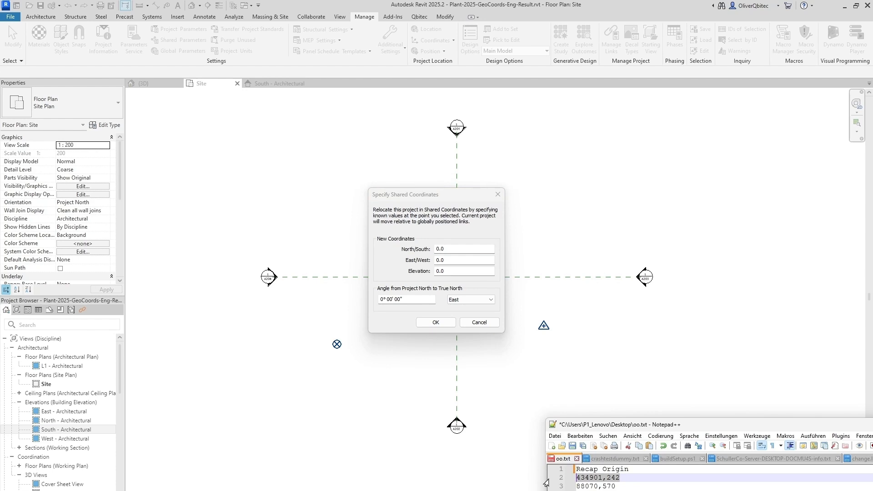
{"action": "key", "text": "alt+Tab"}
{"action": "double_click", "coordinate": [439, 249]}
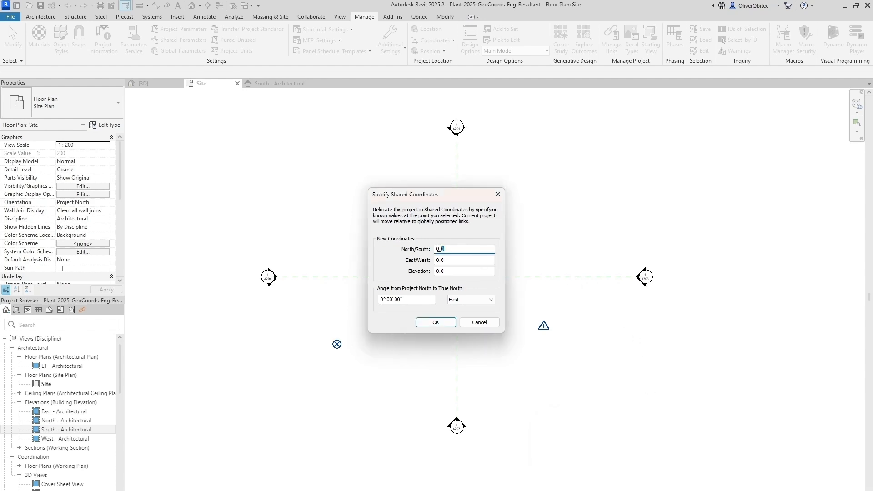
{"action": "left_click_drag", "start_coordinate": [439, 249], "coordinate": [423, 251]}
{"action": "key", "text": "ctrl+v"}
- Copy 88070,570 from the oo.txt notes into the East/West value of the new shared coordinates
{"action": "key", "text": "alt+Tab"}
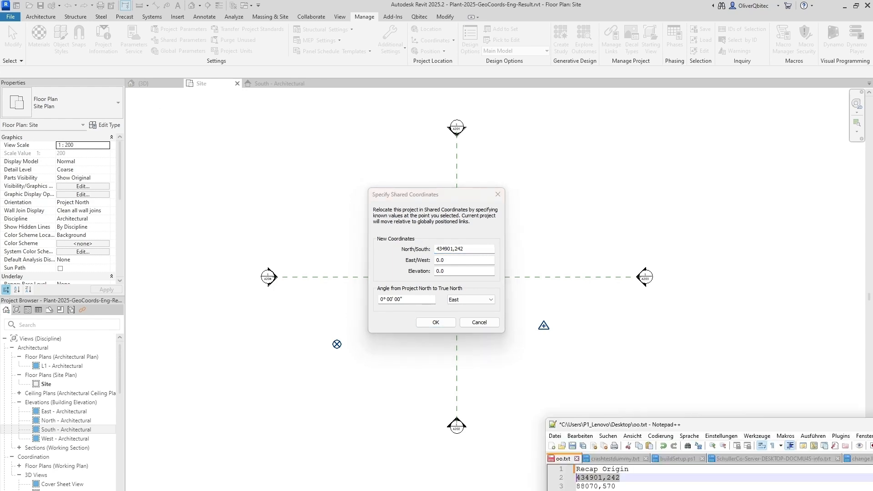
{"action": "left_click_drag", "start_coordinate": [630, 486], "coordinate": [578, 487]}
{"action": "key", "text": "ctrl+c"}
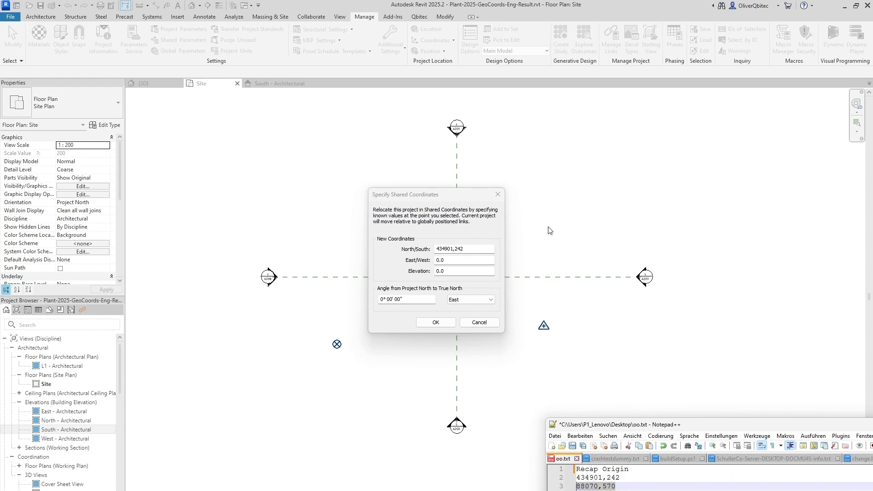
{"action": "left_click", "coordinate": [468, 260]}
{"action": "left_click_drag", "start_coordinate": [466, 261], "coordinate": [421, 258]}
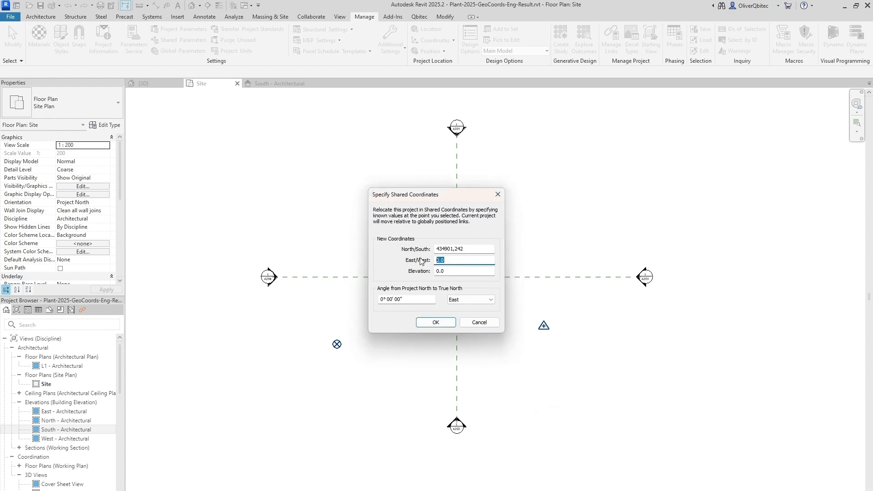
{"action": "key", "text": "ctrl+v"}
- Set the elevation of the new shared coordinates to 14,262
{"action": "key", "text": "alt+Tab"}
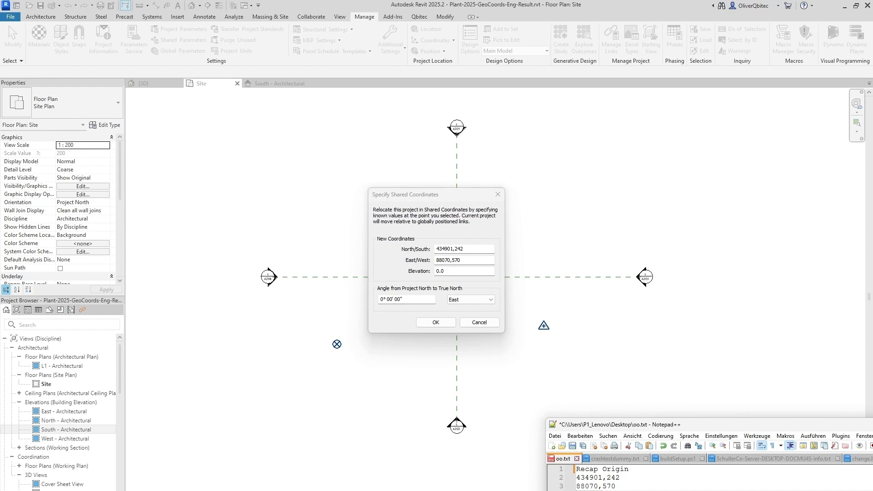
{"action": "left_click_drag", "start_coordinate": [455, 271], "coordinate": [433, 272]}
{"action": "type", "text": "14,262"}
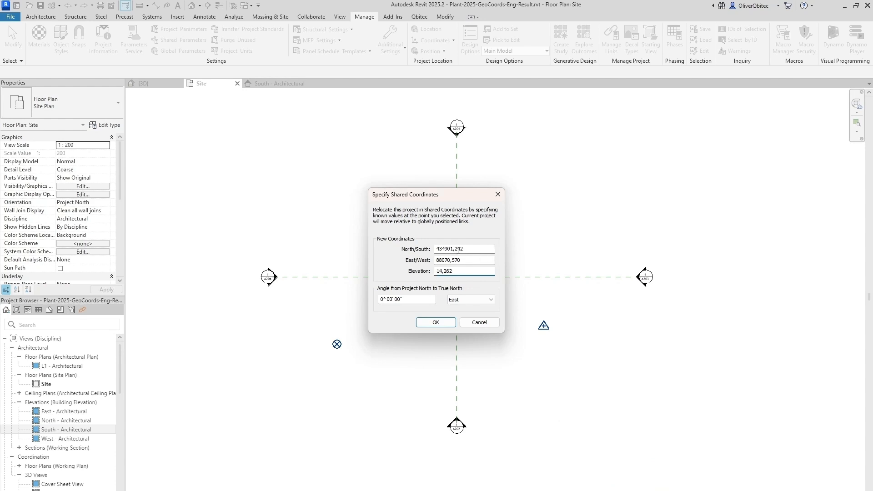
- Remove the decimal commas from the coordinate values, making North/South 434901242, and apply the shared coordinates
{"action": "left_click", "coordinate": [456, 250]}
{"action": "key", "text": "BackSpace"}
{"action": "left_click", "coordinate": [451, 260]}
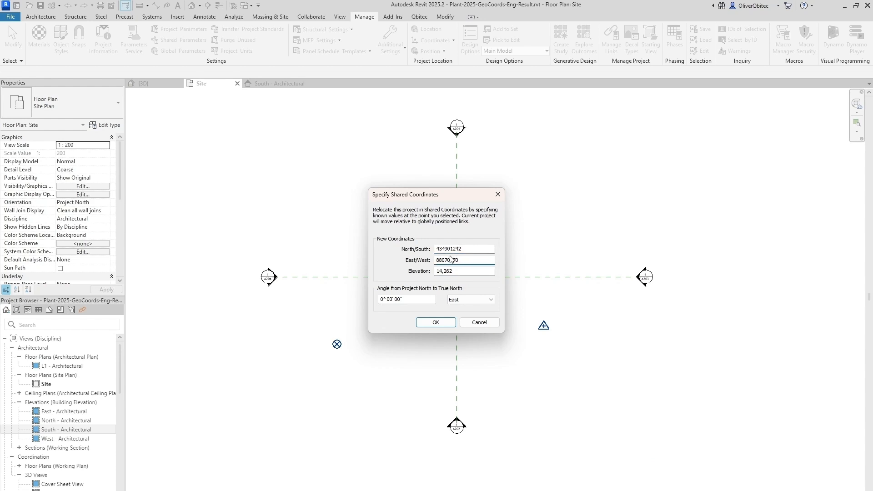
{"action": "left_click", "coordinate": [443, 272]}
{"action": "left_click", "coordinate": [449, 326]}
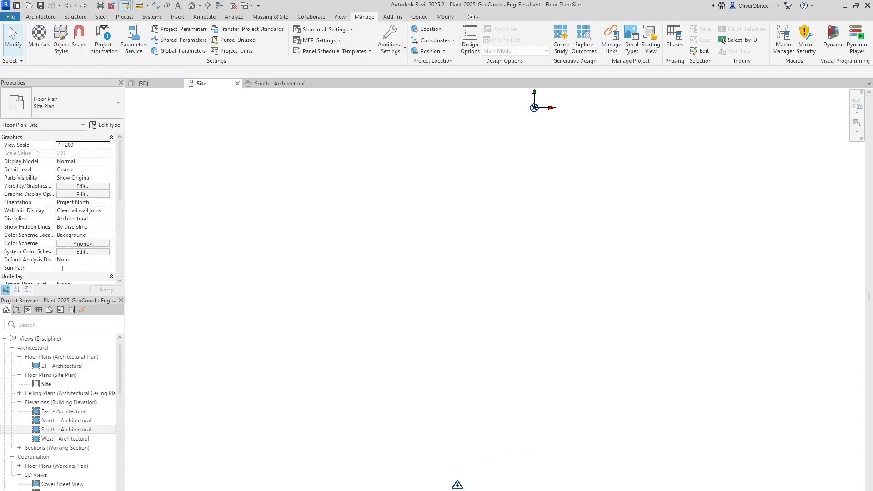
- Move the distant survey point back to the project's north elevation marker, at about N/S 434940062, E/W 88054201
{"action": "left_click", "coordinate": [457, 485]}
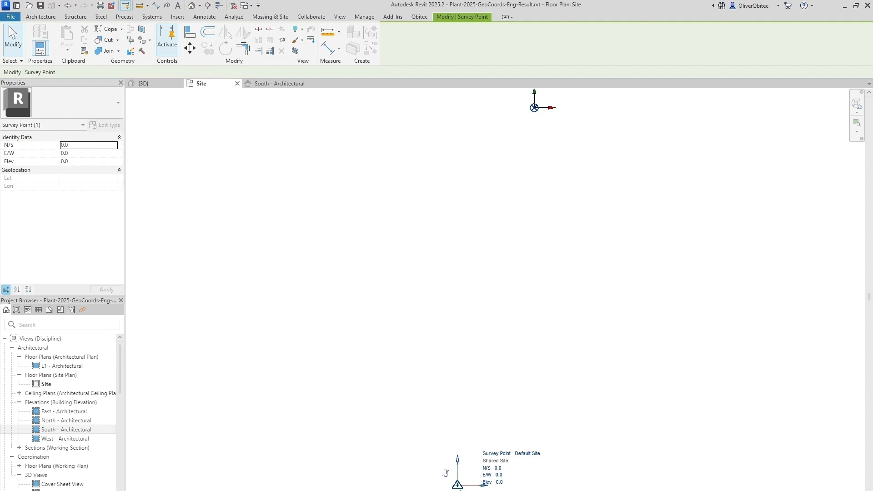
{"action": "left_click_drag", "start_coordinate": [458, 484], "coordinate": [535, 109]}
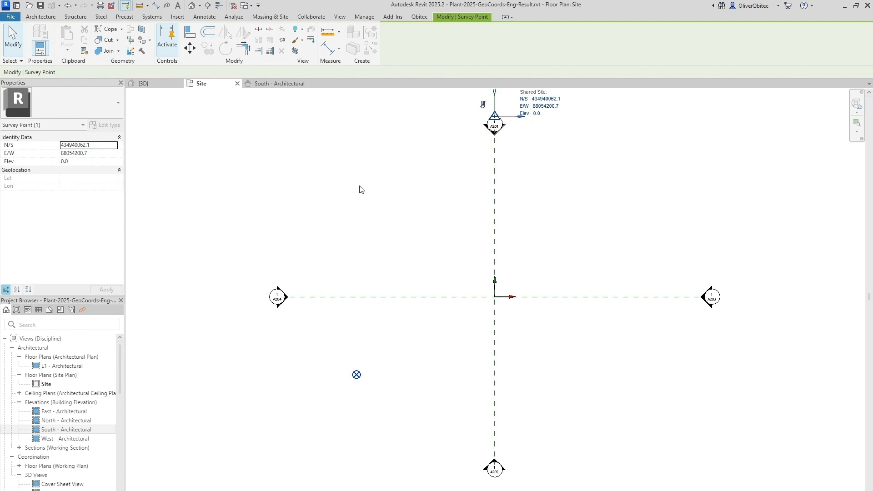
- Link the point cloud ProcessIndustryBigCoord.rcp with Auto - By Shared Coordinates positioning, accepting its large coordinates
{"action": "left_click", "coordinate": [177, 16]}
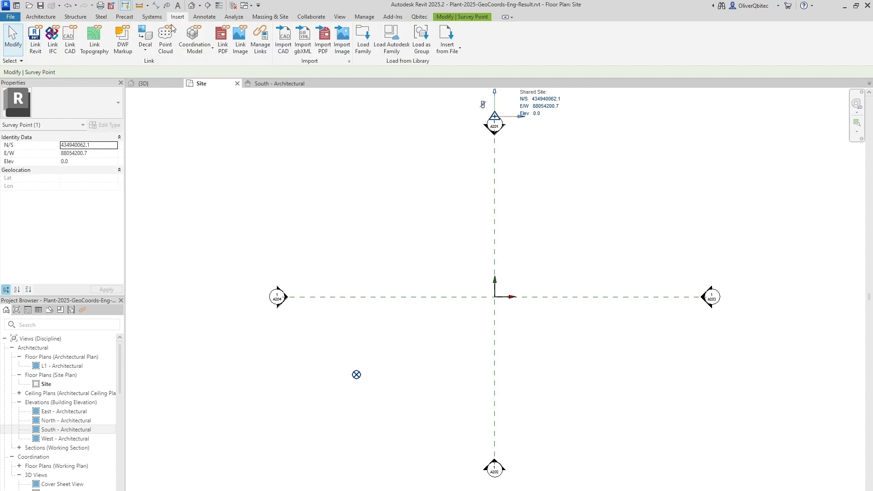
{"action": "left_click", "coordinate": [166, 35]}
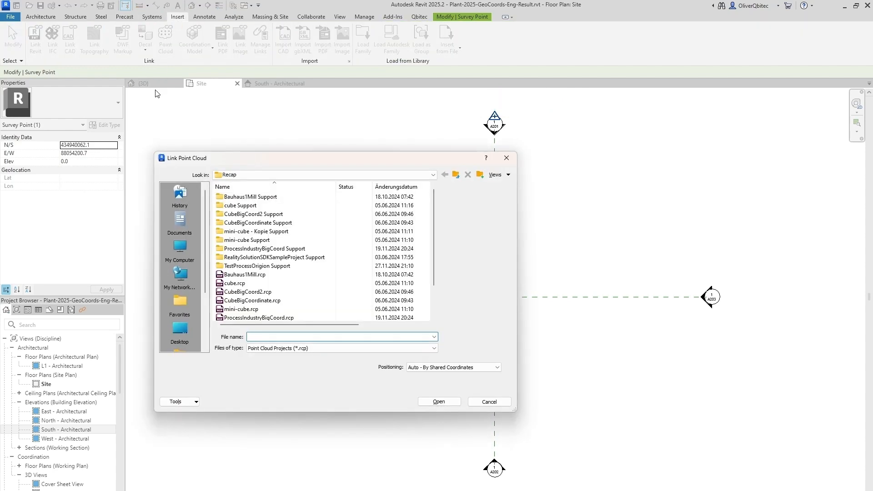
{"action": "left_click", "coordinate": [251, 319]}
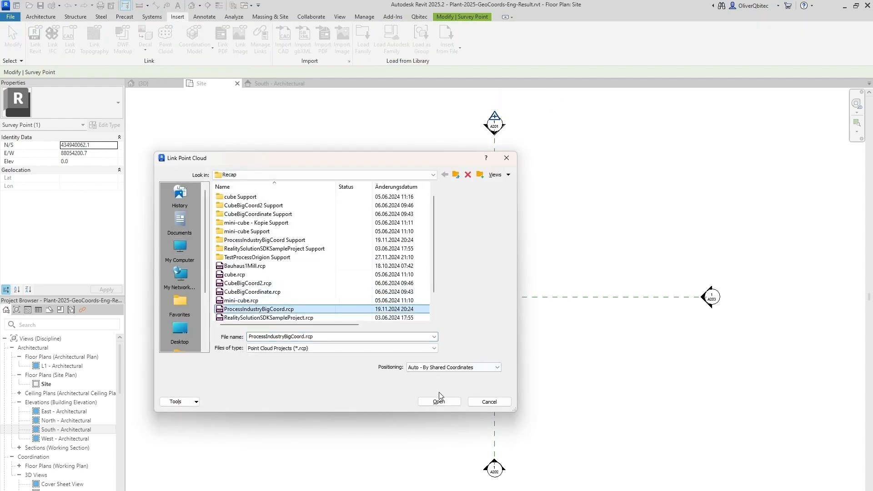
{"action": "left_click", "coordinate": [458, 368]}
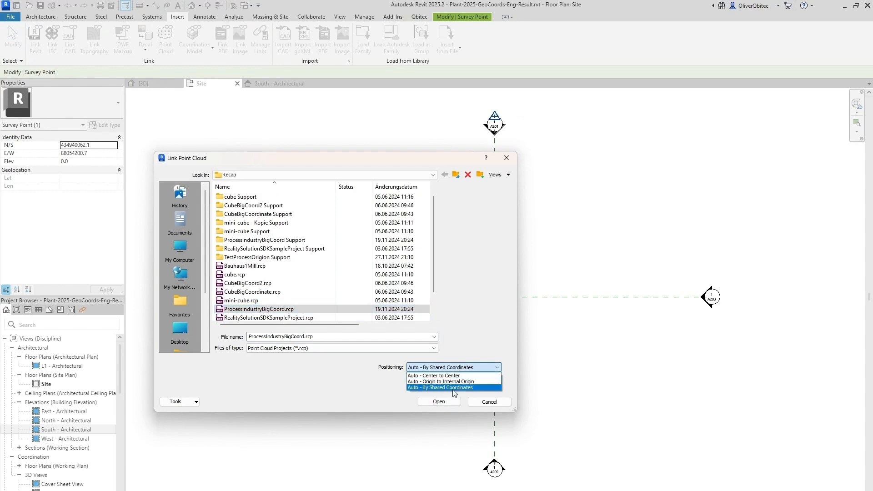
{"action": "left_click", "coordinate": [457, 388]}
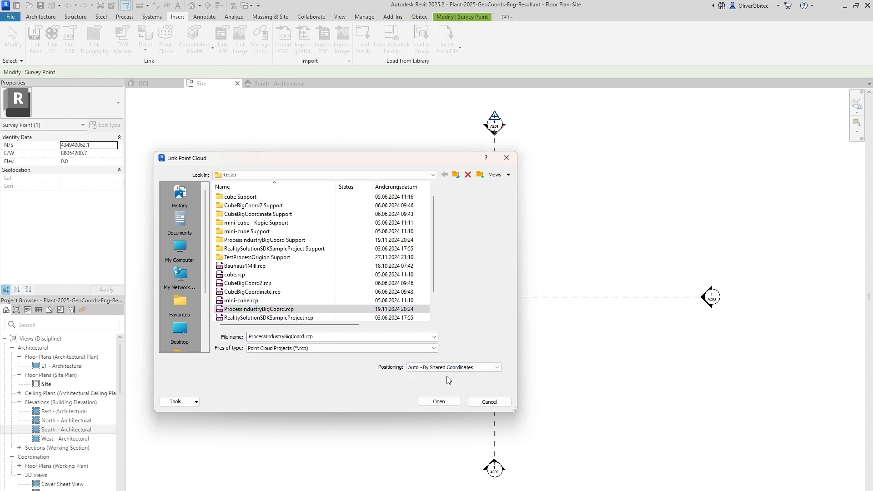
{"action": "left_click", "coordinate": [440, 402]}
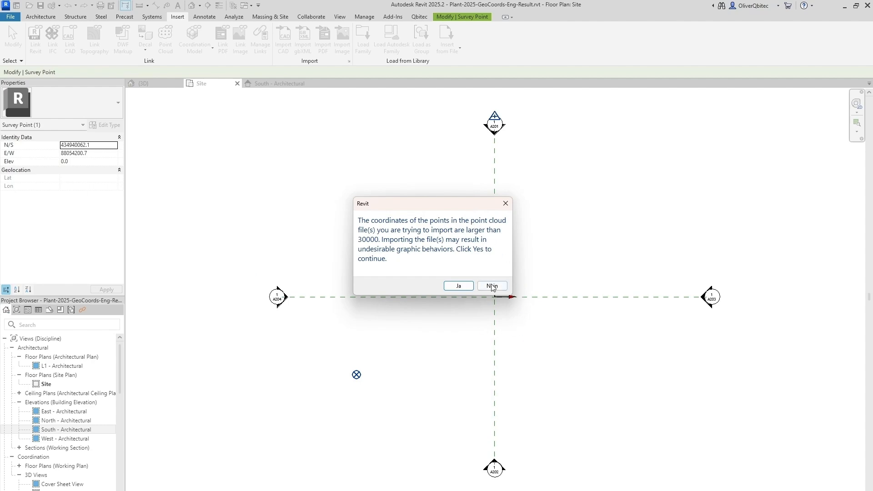
{"action": "left_click", "coordinate": [452, 288]}
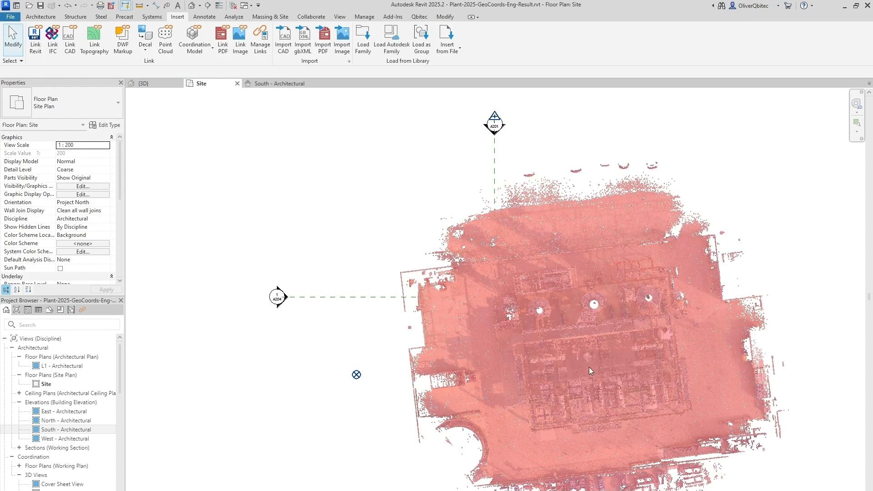
- Pin the linked point cloud in place and clear the selection
{"action": "left_click", "coordinate": [592, 380]}
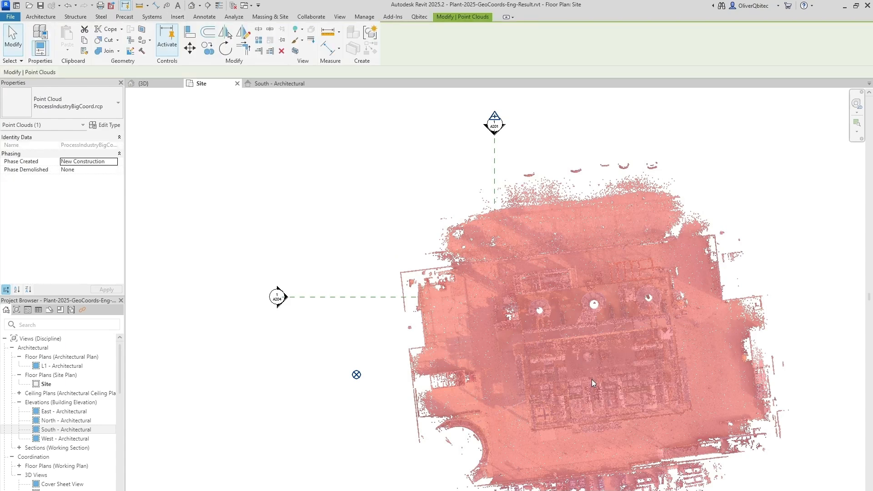
{"action": "left_click", "coordinate": [284, 41]}
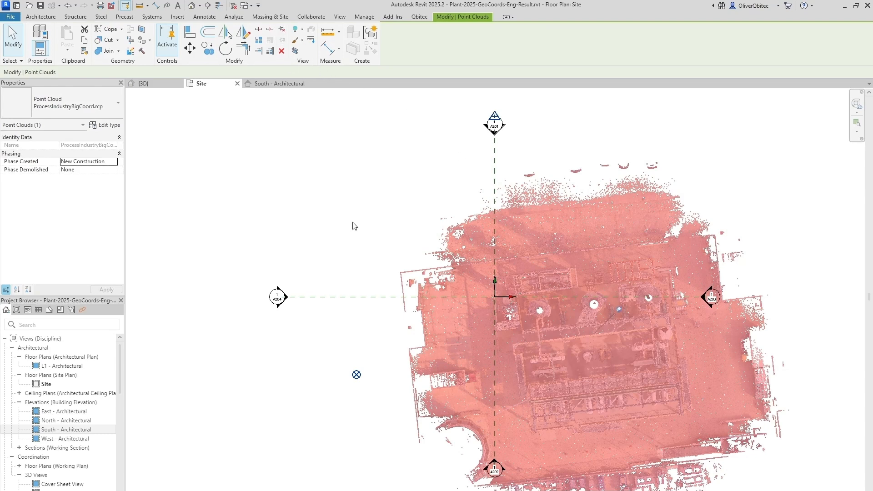
{"action": "left_click", "coordinate": [319, 363]}
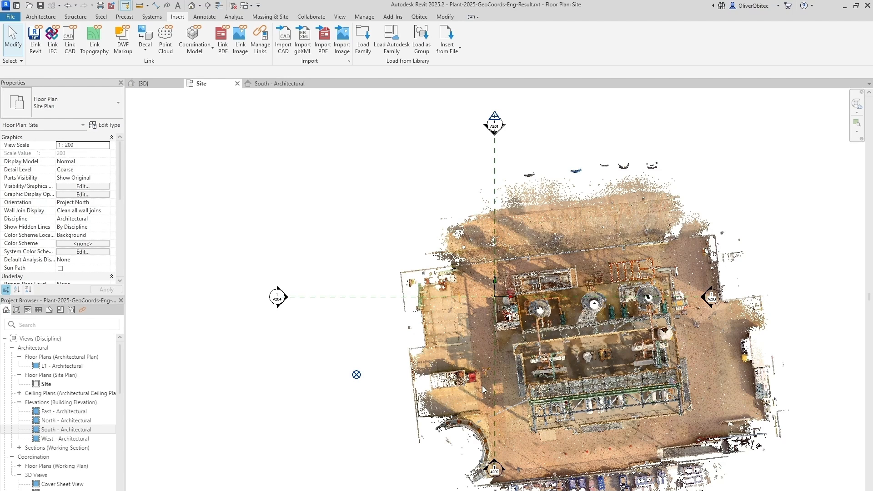
- In the South elevation, extend the crop region downward to include the base of the point cloud
{"action": "left_click", "coordinate": [276, 83]}
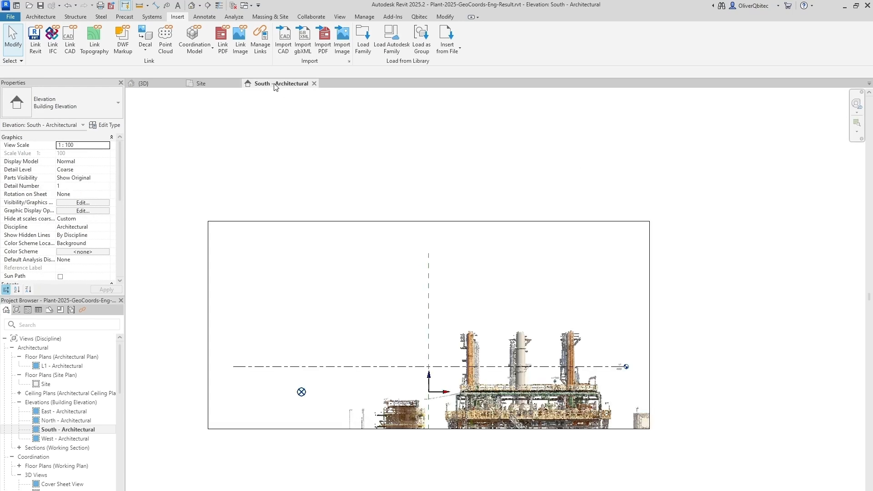
{"action": "left_click", "coordinate": [314, 430]}
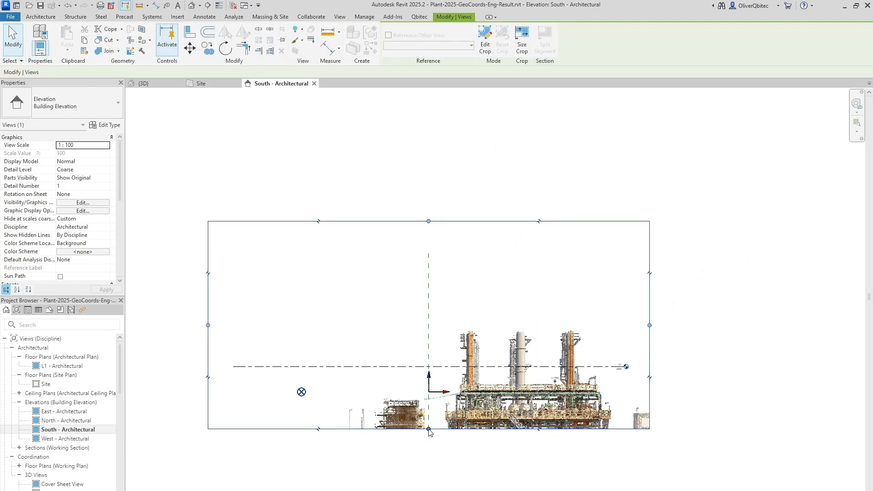
{"action": "left_click_drag", "start_coordinate": [429, 429], "coordinate": [432, 489]}
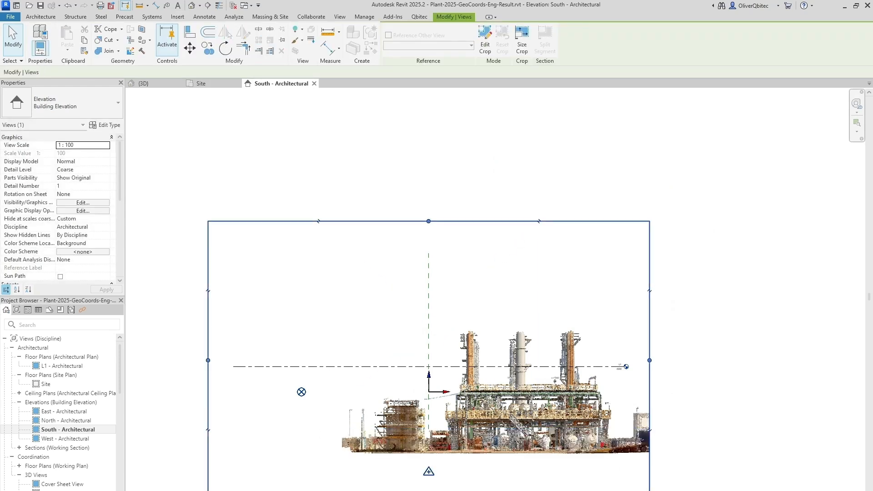
- Lower level L1 to the point cloud's ground at about -10477.6 and move the project base point down onto it, at about Elev 3784.4
{"action": "left_click_drag", "start_coordinate": [278, 372], "coordinate": [309, 449]}
{"action": "left_click_drag", "start_coordinate": [314, 451], "coordinate": [318, 451]}
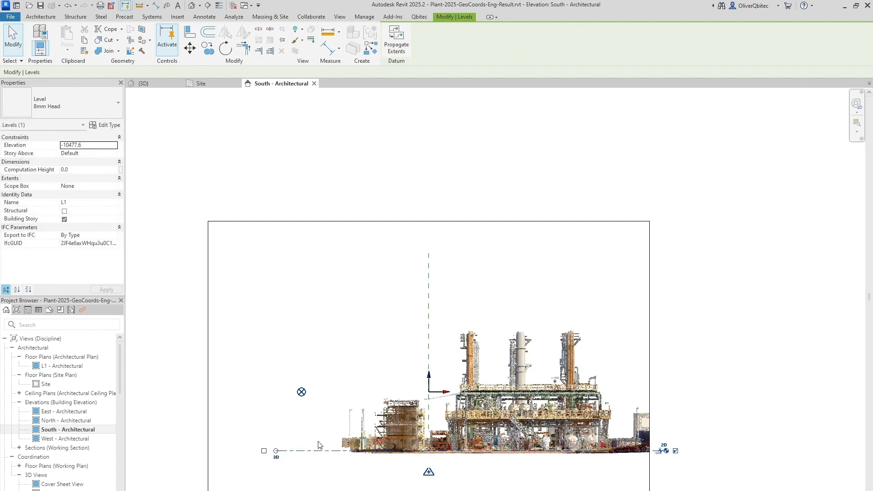
{"action": "left_click_drag", "start_coordinate": [301, 392], "coordinate": [327, 448]}
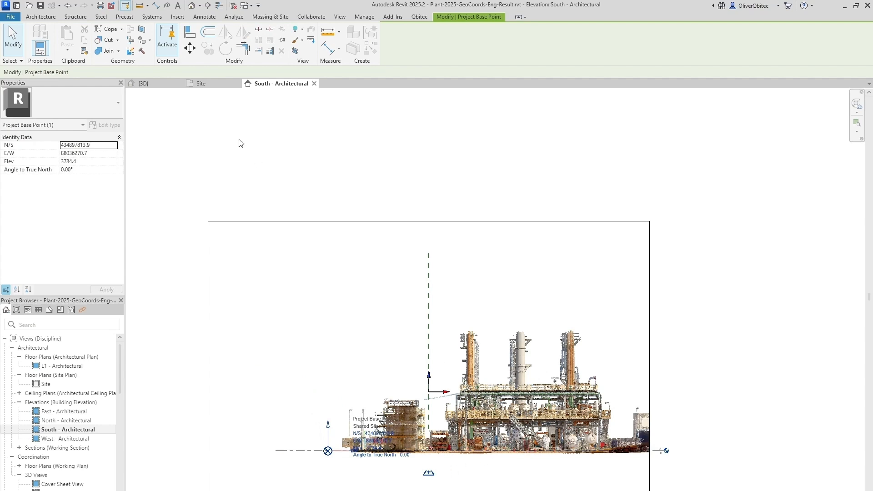
- In the Site plan, draw a Generic - 200mm wall about 25475 mm long on L1 along the plant platform's south edge
{"action": "left_click", "coordinate": [202, 84]}
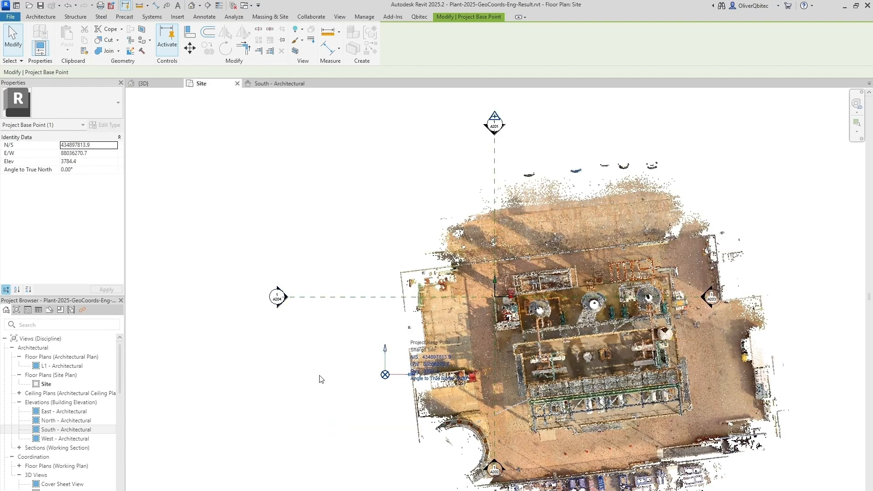
{"action": "middle_click_drag", "start_coordinate": [320, 378], "coordinate": [197, 328]}
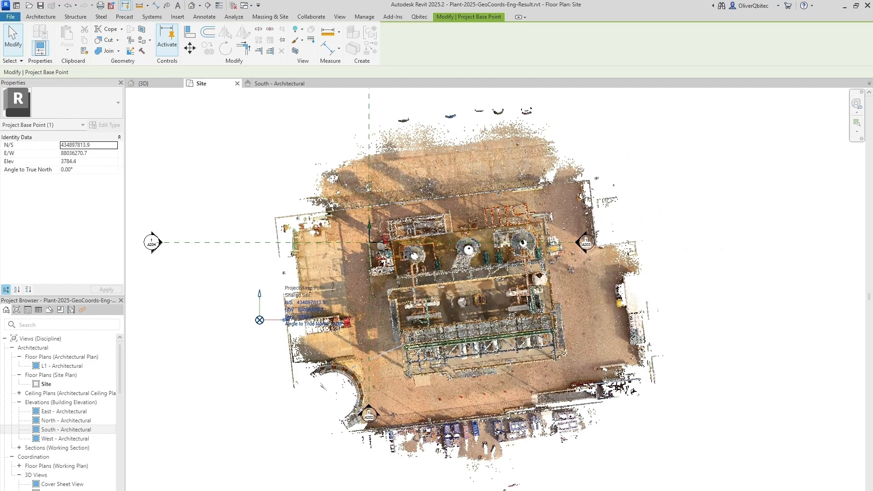
{"action": "scroll", "coordinate": [495, 366], "scroll_direction": "up", "scroll_amount": 5}
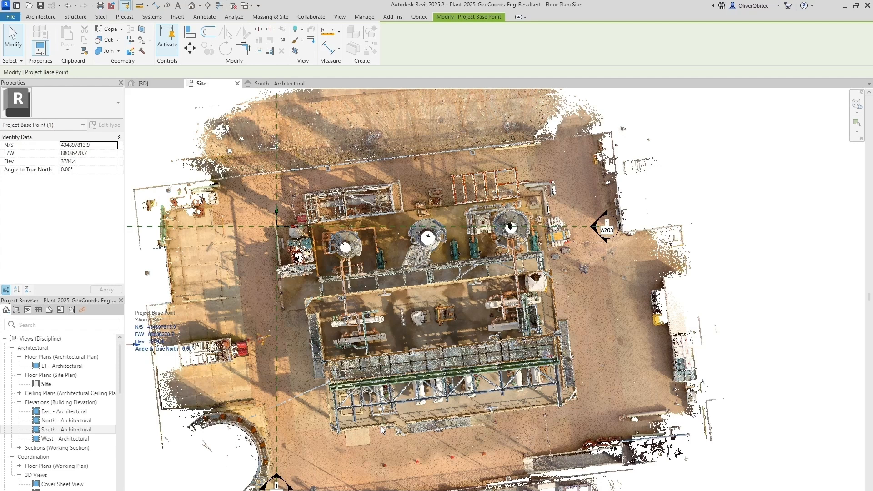
{"action": "left_click", "coordinate": [38, 16]}
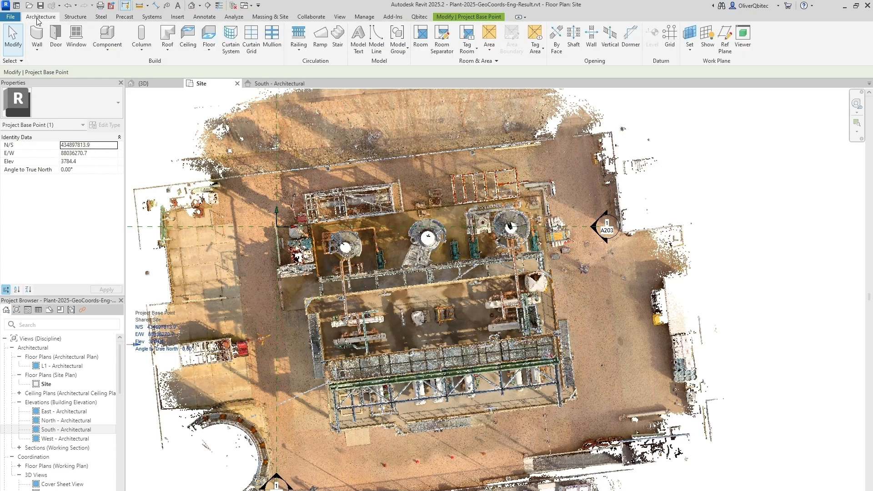
{"action": "left_click", "coordinate": [39, 37]}
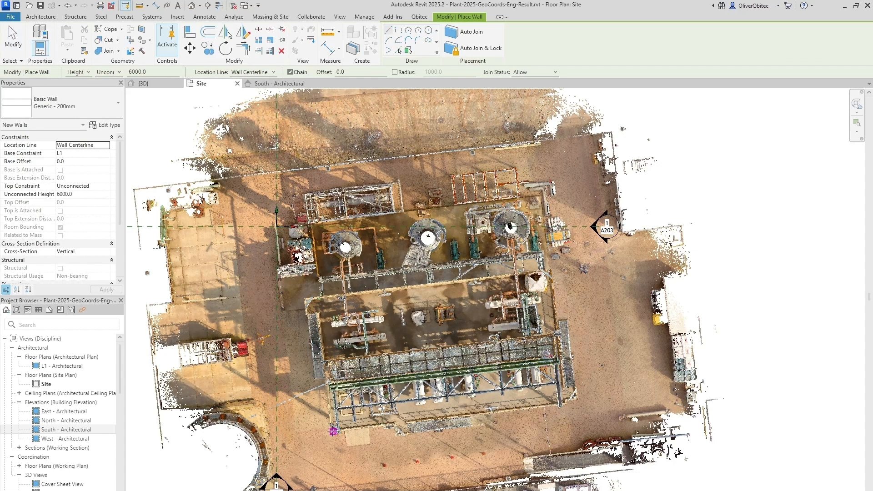
{"action": "left_click", "coordinate": [334, 431]}
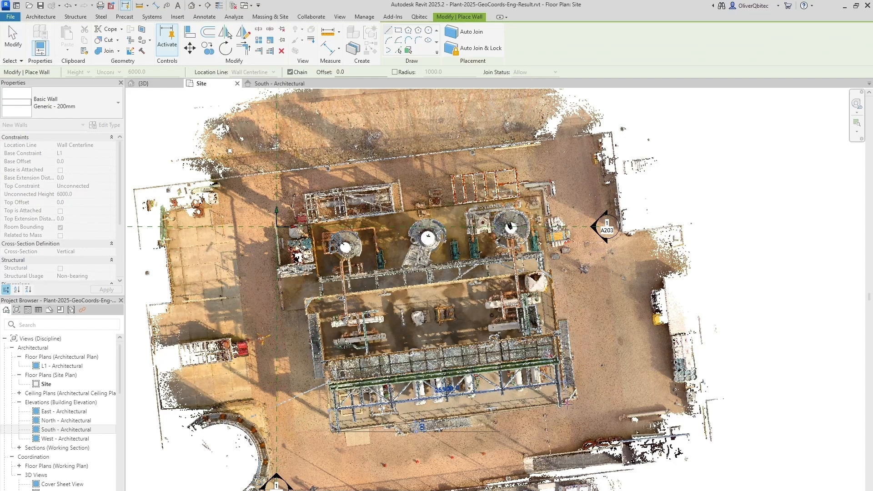
{"action": "scroll", "coordinate": [567, 404], "scroll_direction": "up", "scroll_amount": 6}
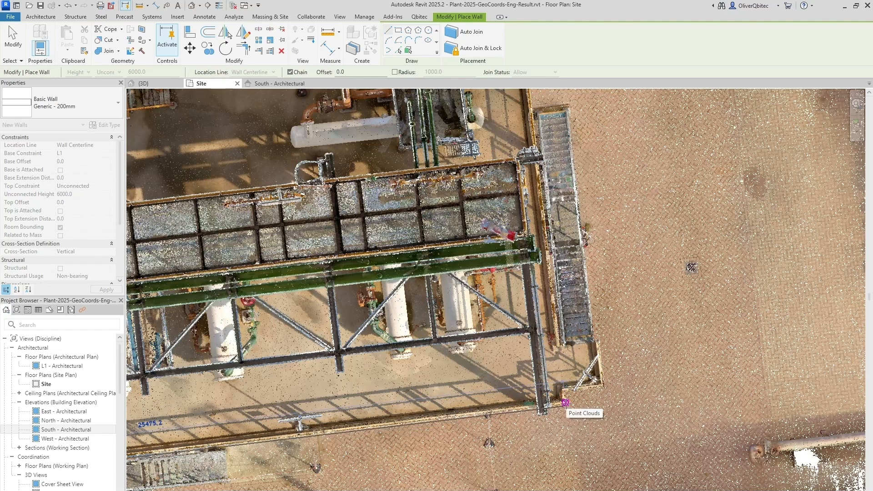
{"action": "left_click", "coordinate": [566, 403]}
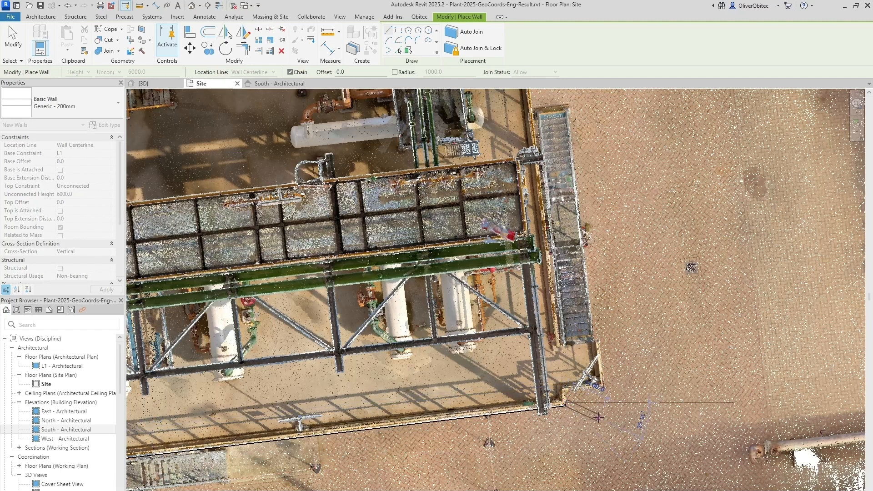
{"action": "key", "text": "Escape"}
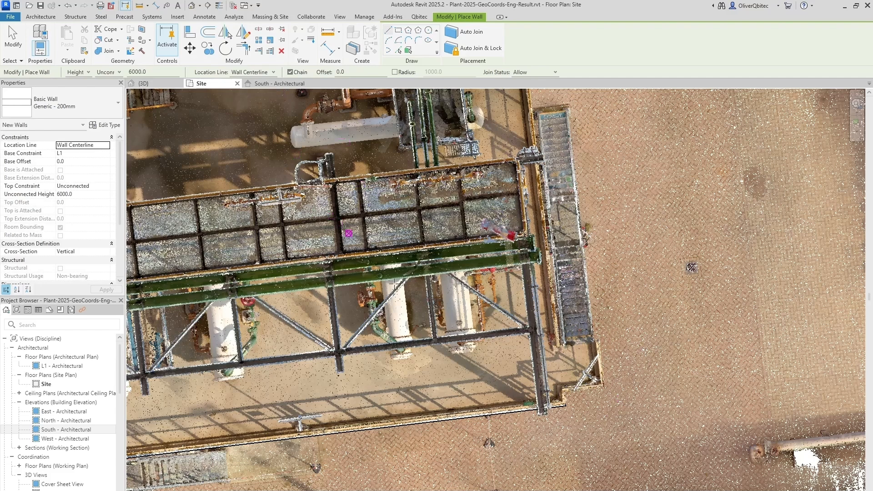
- Rotate Project North by aligning the model to the drawn wall, then check the project base point's angle to True North
{"action": "scroll", "coordinate": [459, 331], "scroll_direction": "down", "scroll_amount": 2}
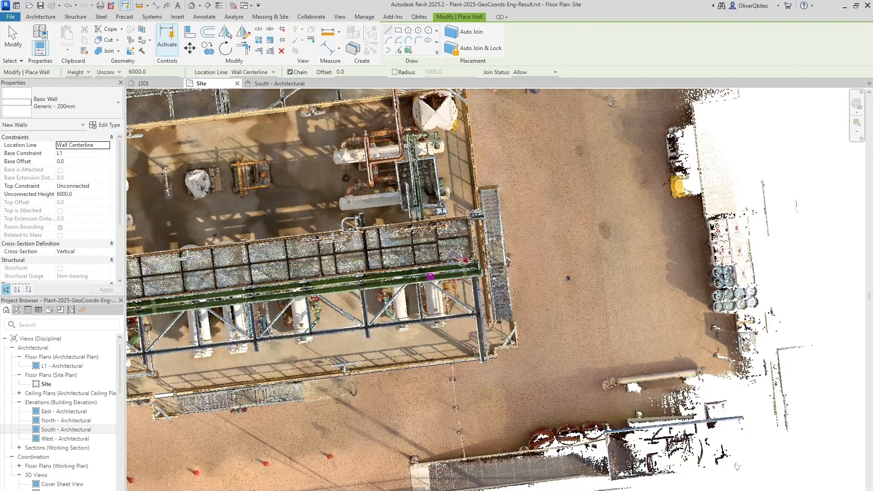
{"action": "left_click", "coordinate": [373, 18]}
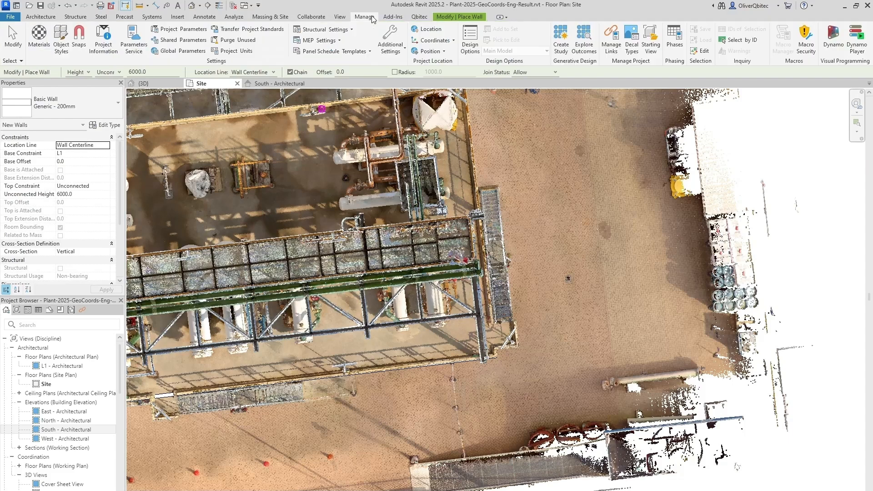
{"action": "left_click", "coordinate": [444, 53]}
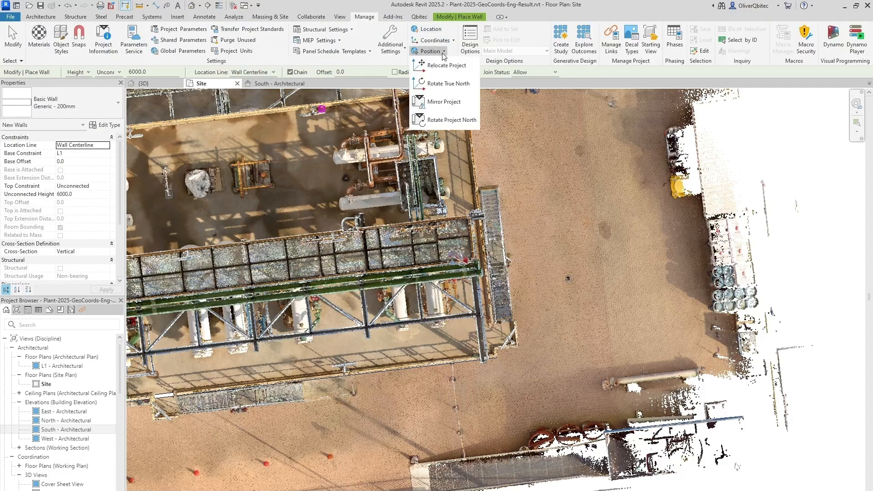
{"action": "left_click", "coordinate": [442, 122]}
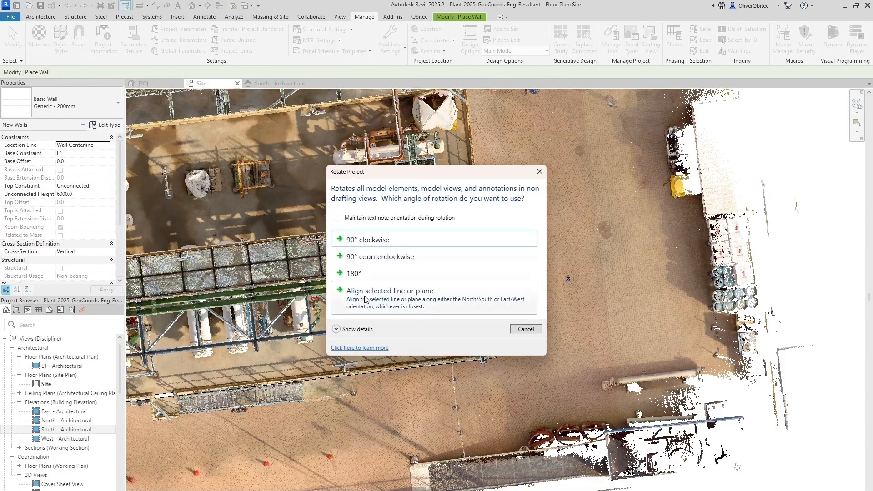
{"action": "left_click", "coordinate": [395, 301]}
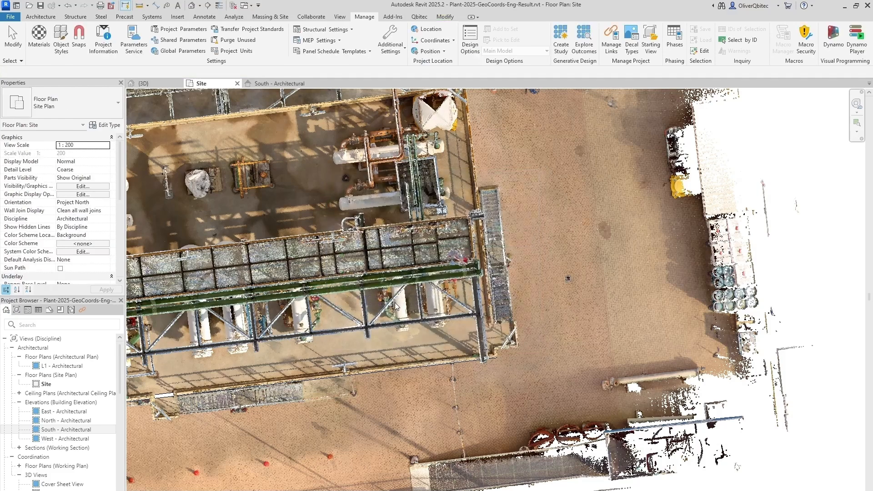
{"action": "left_click", "coordinate": [371, 370]}
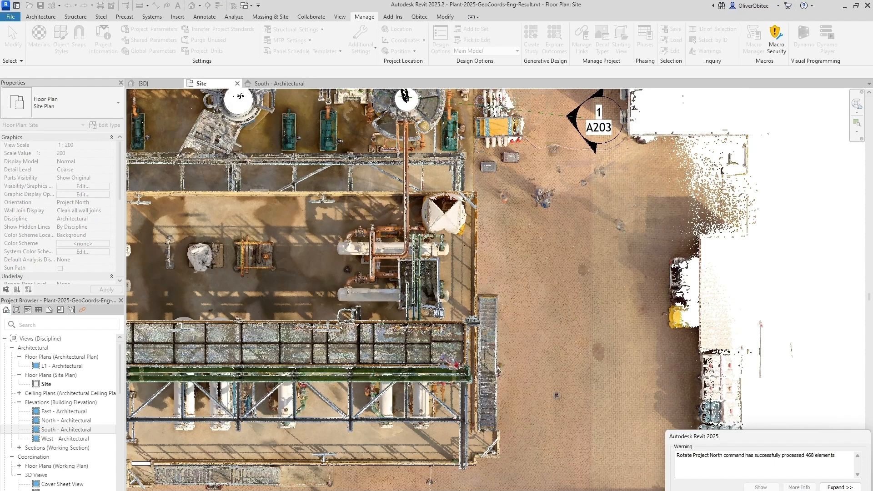
{"action": "left_click", "coordinate": [791, 490]}
{"action": "middle_click", "coordinate": [774, 280]}
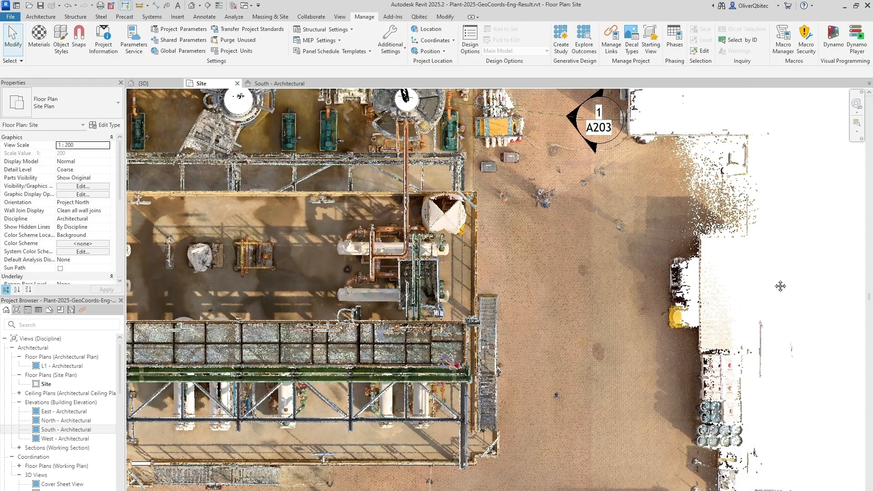
{"action": "middle_click", "coordinate": [775, 280]}
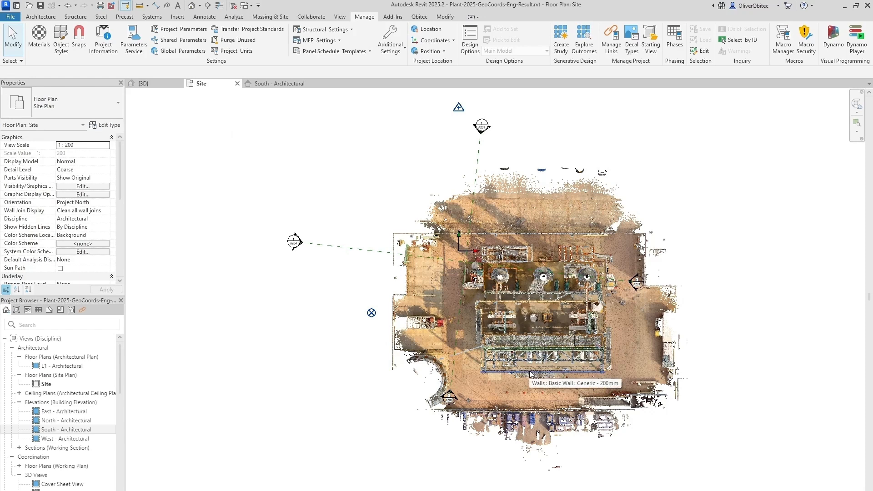
{"action": "left_click", "coordinate": [371, 313]}
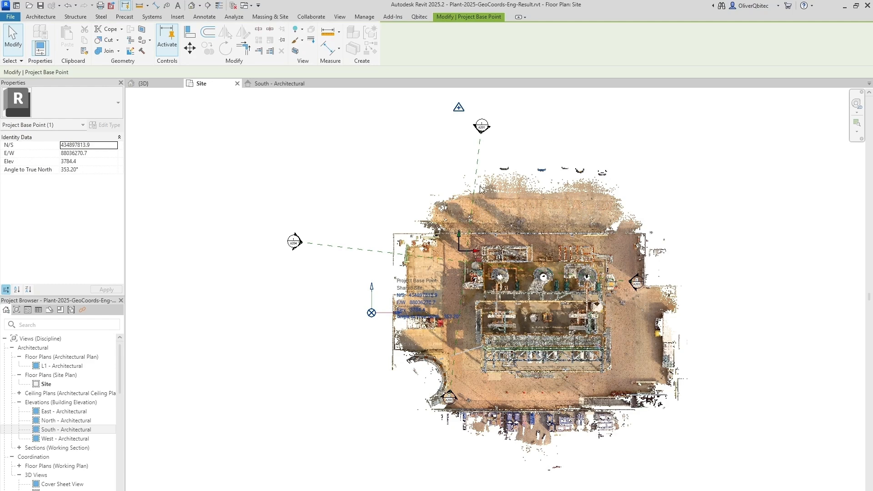
- Move the survey point to the southeast corner of the site, at about N/S 434889835.5, E/W 88091271.9
{"action": "left_click", "coordinate": [463, 113]}
{"action": "left_click", "coordinate": [458, 107]}
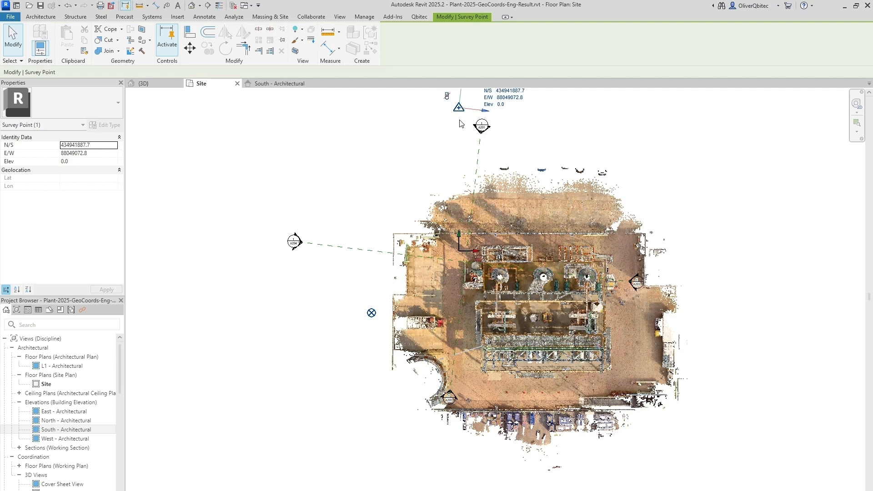
{"action": "left_click_drag", "start_coordinate": [459, 108], "coordinate": [631, 381]}
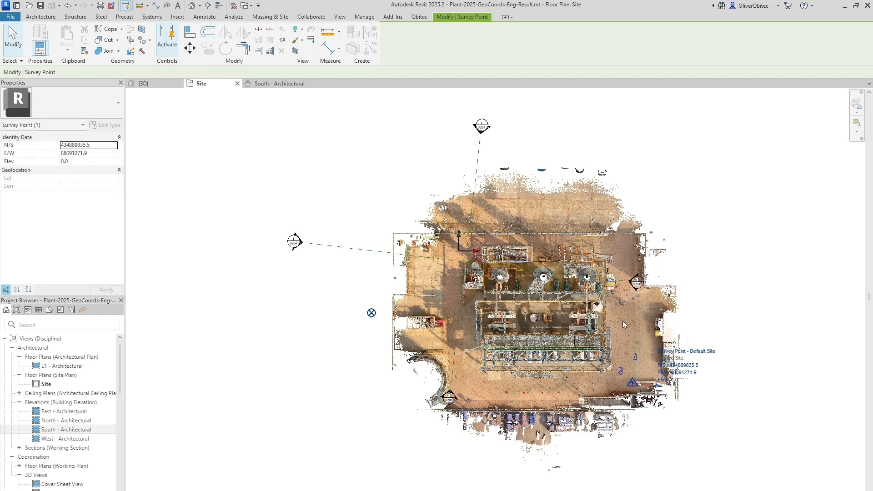
{"action": "key", "text": "Escape"}
- Move the project base point to the wall's west end, at about N/S 434888333.2, E/W 88060136.7, and inspect it in the 3D view
{"action": "left_click", "coordinate": [372, 316]}
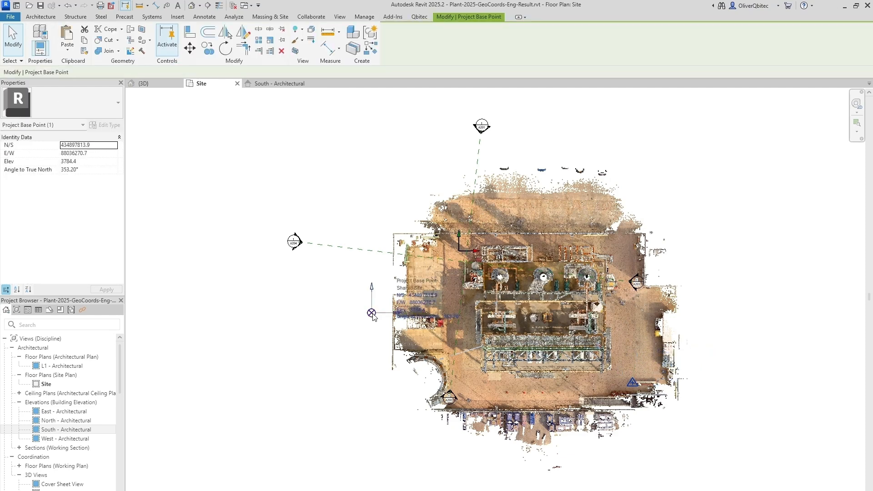
{"action": "left_click_drag", "start_coordinate": [372, 317], "coordinate": [476, 375]}
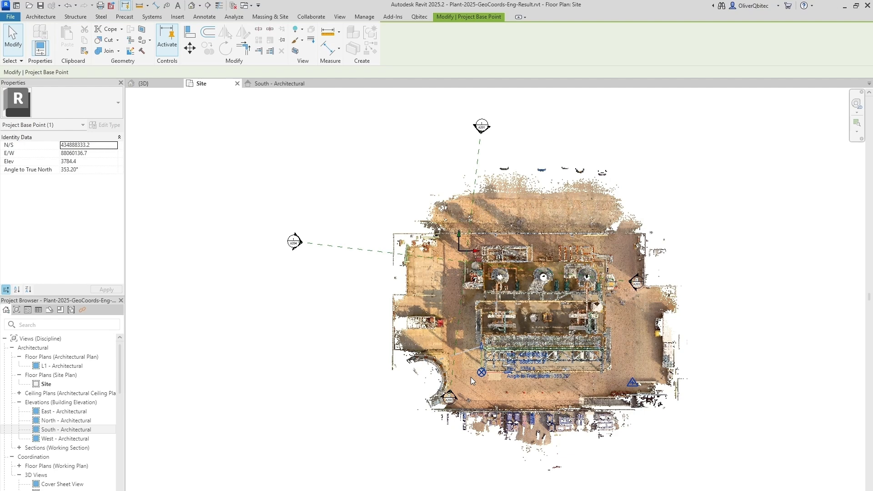
{"action": "left_click", "coordinate": [145, 85]}
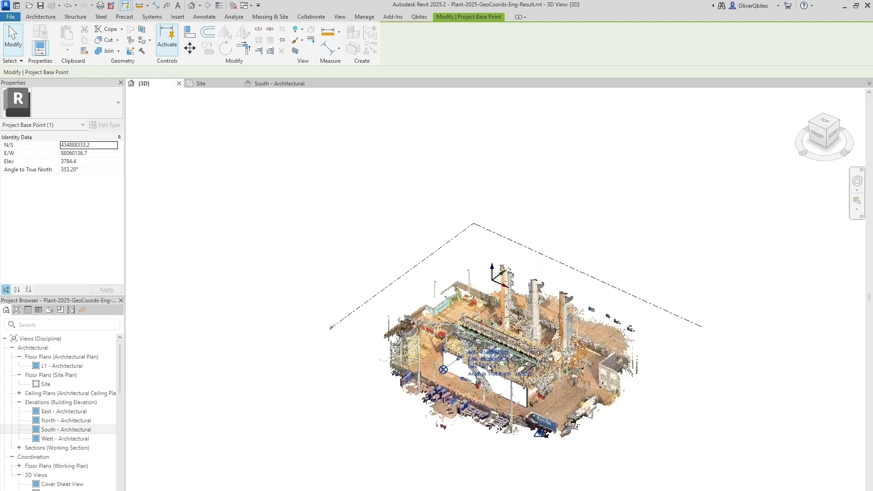
{"action": "scroll", "coordinate": [489, 369], "scroll_direction": "up", "scroll_amount": 5}
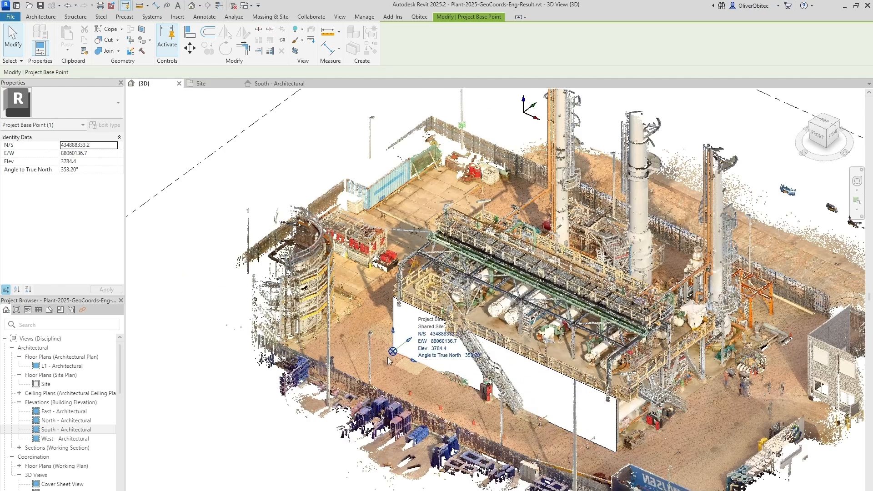
{"action": "mouse_move", "coordinate": [445, 387]}
{"action": "middle_mouse_down"}
{"action": "mouse_move", "coordinate": [395, 326]}
{"action": "mouse_move", "coordinate": [382, 331]}
{"action": "middle_mouse_up"}
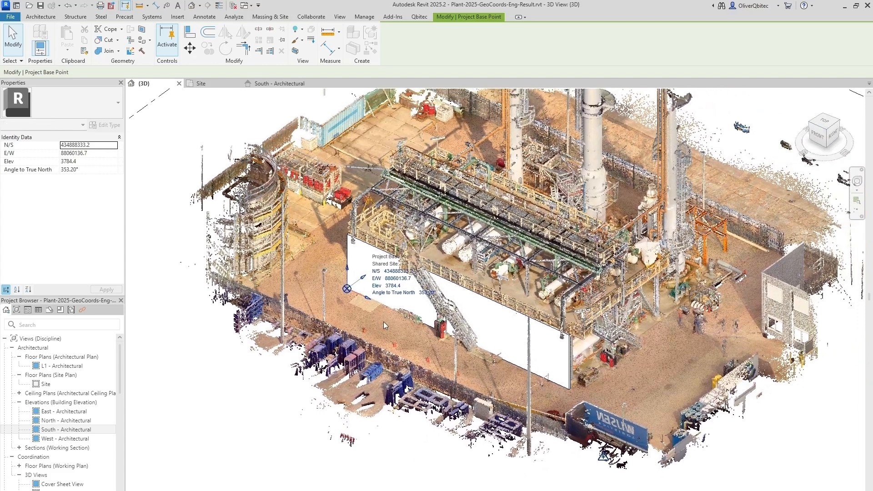